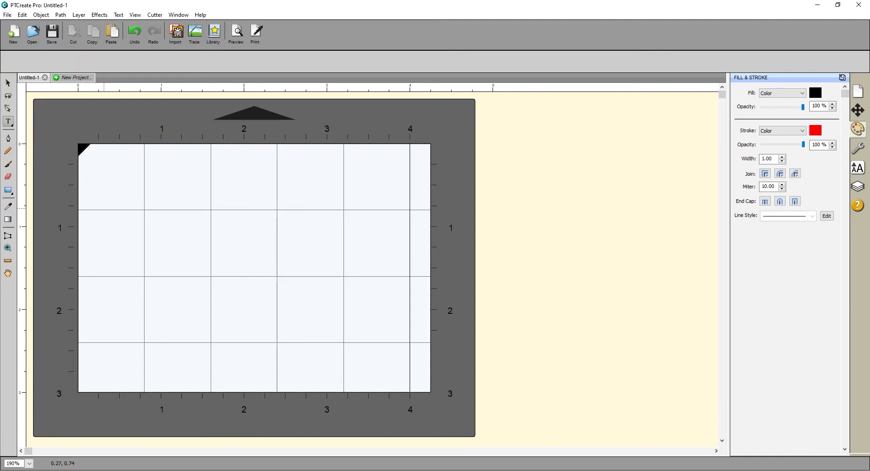
# Place a text object reading "Wor" near the upper-left area of the mat.
pyautogui.click(136, 230)
pyautogui.write('Wor')
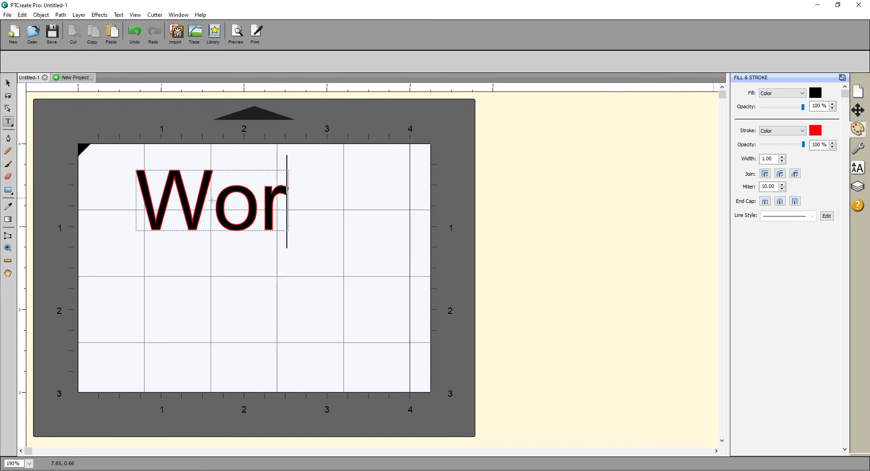
# Set the text size to 0.20 in and add "Working with Text" below the large "Wor" text.
pyautogui.click(857, 168)
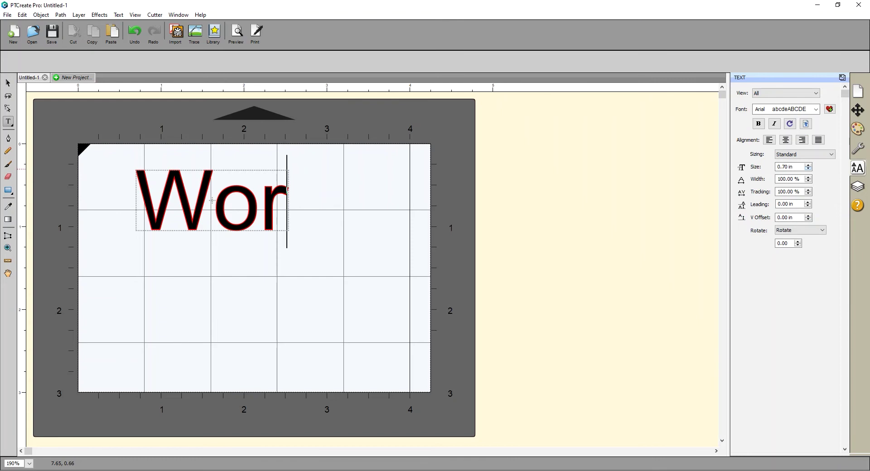
pyautogui.click(808, 169)
pyautogui.click(136, 269)
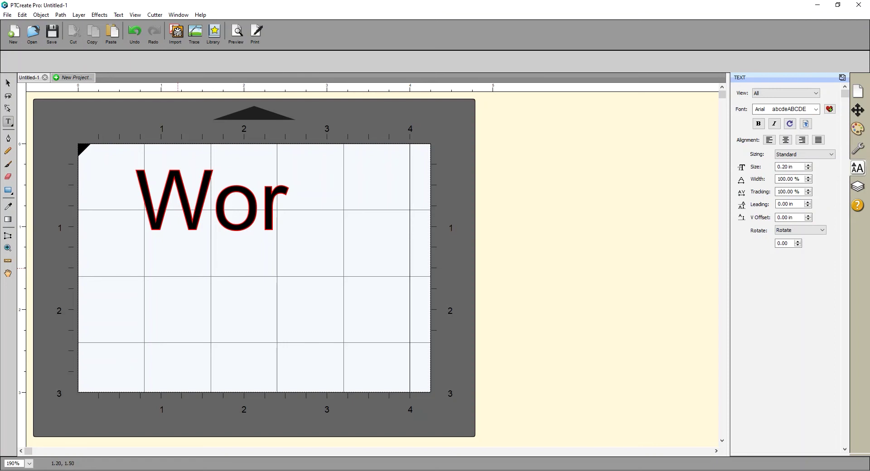
pyautogui.write('Working')
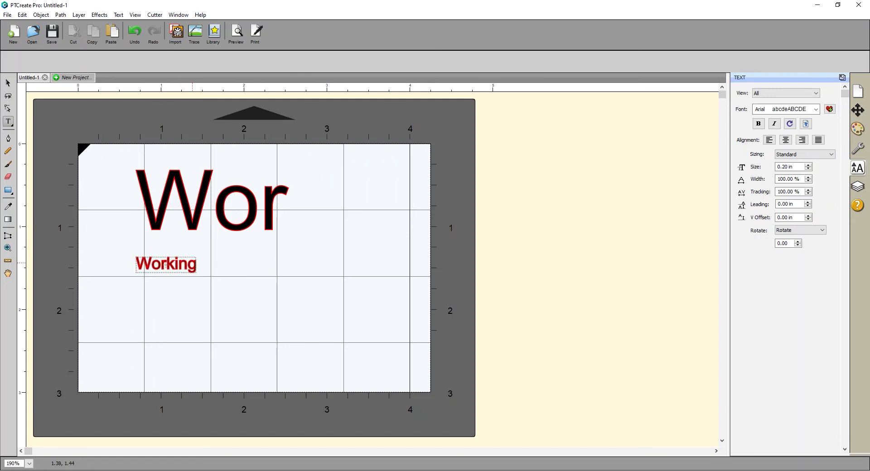
pyautogui.write(' with Te')
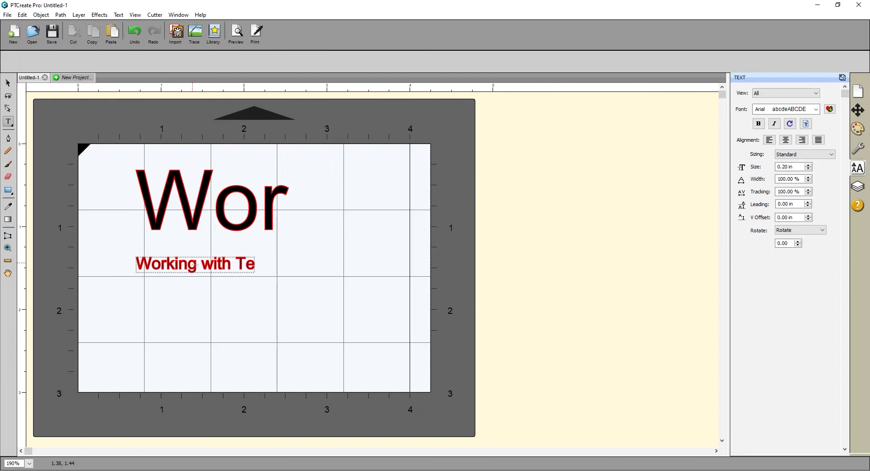
pyautogui.write('xt')
# Delete the large "Wor" text and move "Working with Text" up near the mat's upper-left corner.
pyautogui.click(8, 83)
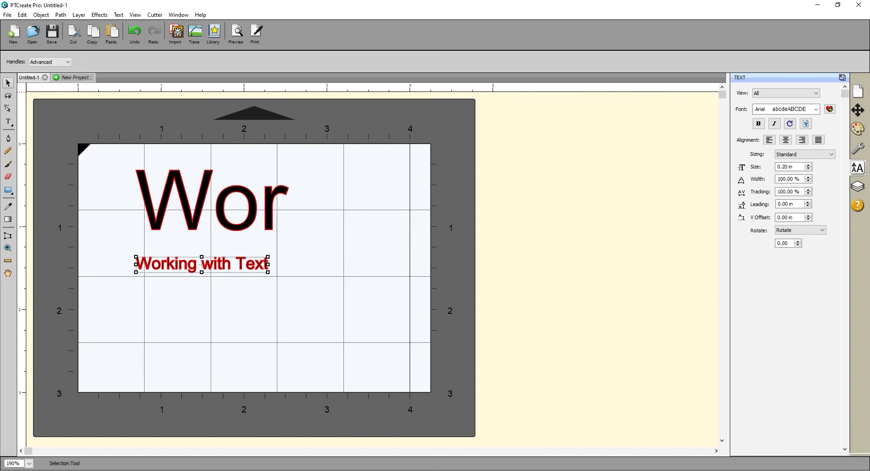
pyautogui.click(212, 201)
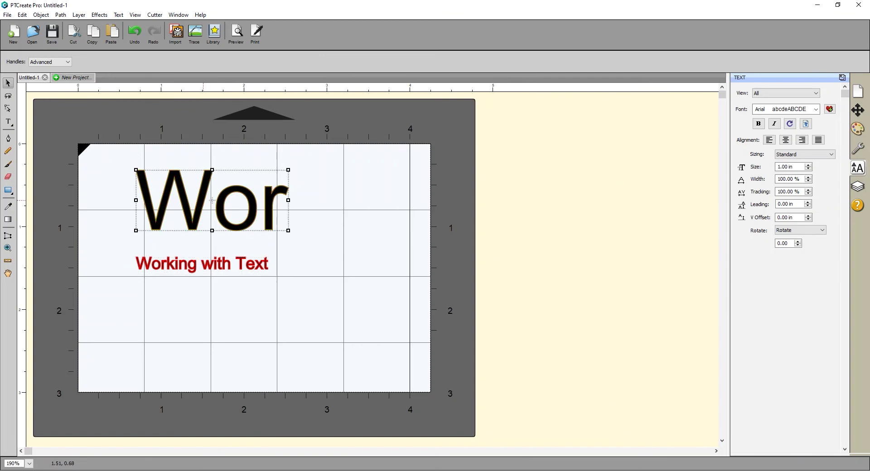
pyautogui.press('Delete')
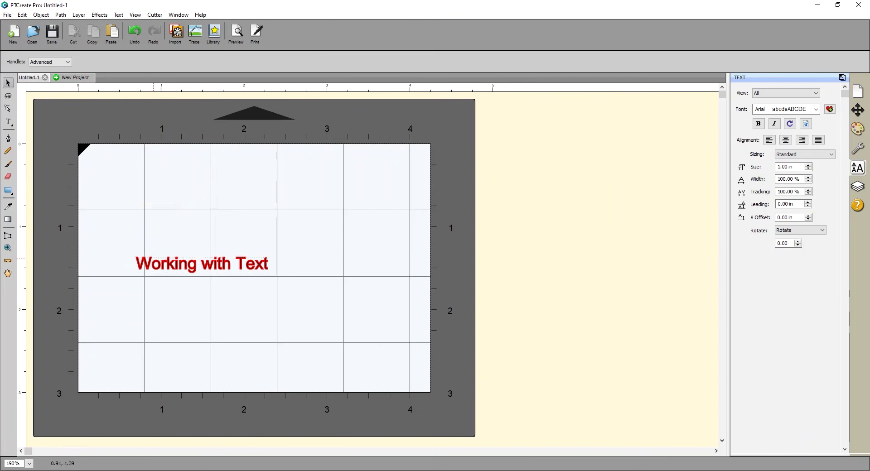
pyautogui.click(154, 261)
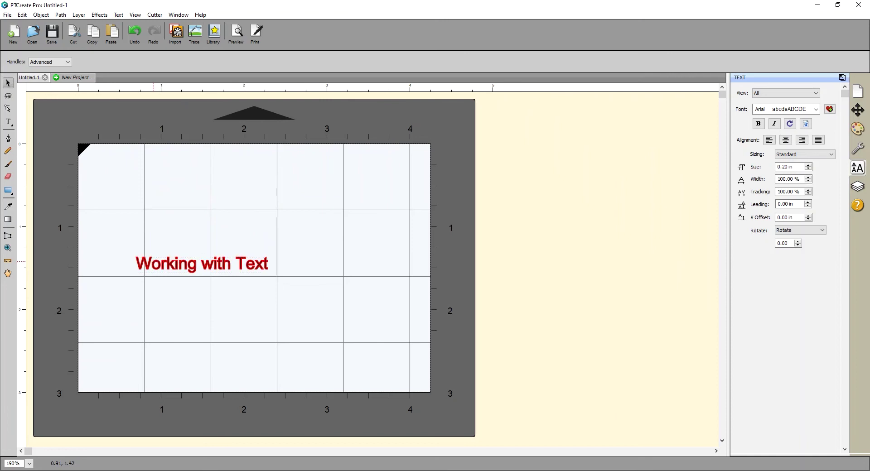
pyautogui.moveTo(153, 262); pyautogui.dragTo(120, 168)
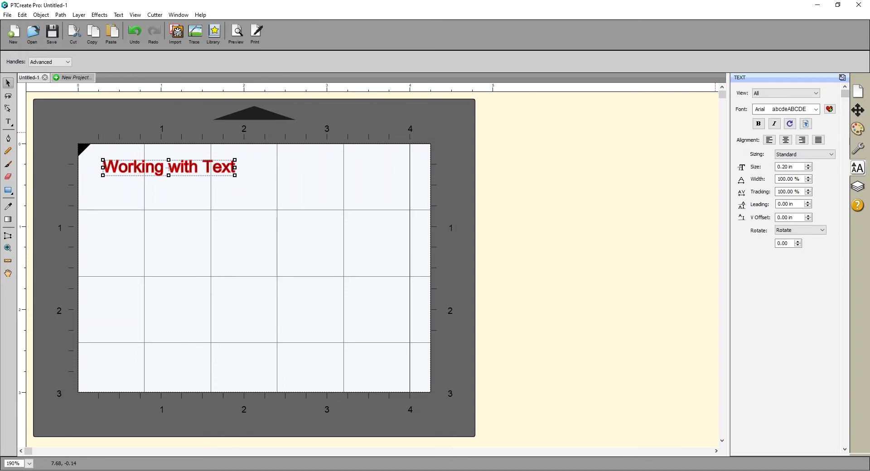
# Give "Working with Text" a solid dark grey fill (444444) and set its stroke to None.
pyautogui.click(858, 129)
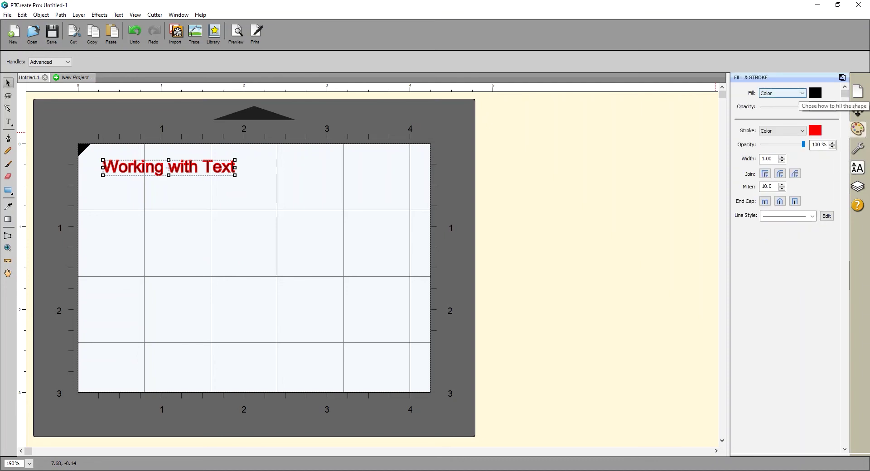
pyautogui.click(783, 93)
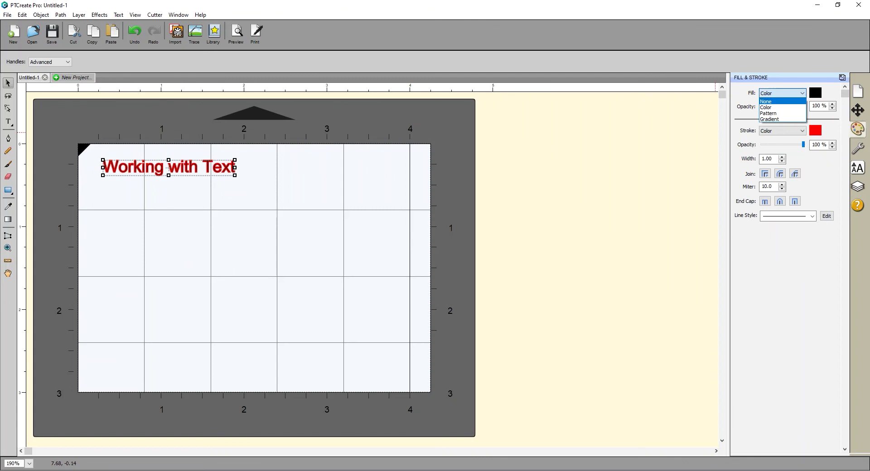
pyautogui.click(783, 108)
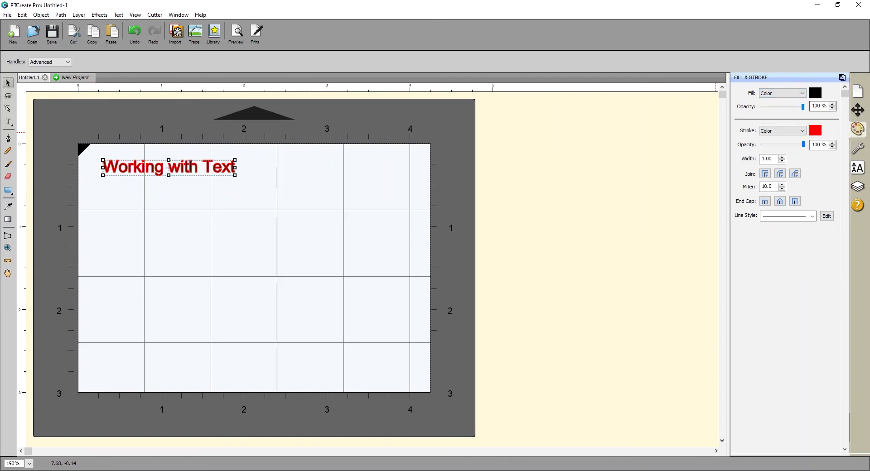
pyautogui.click(815, 92)
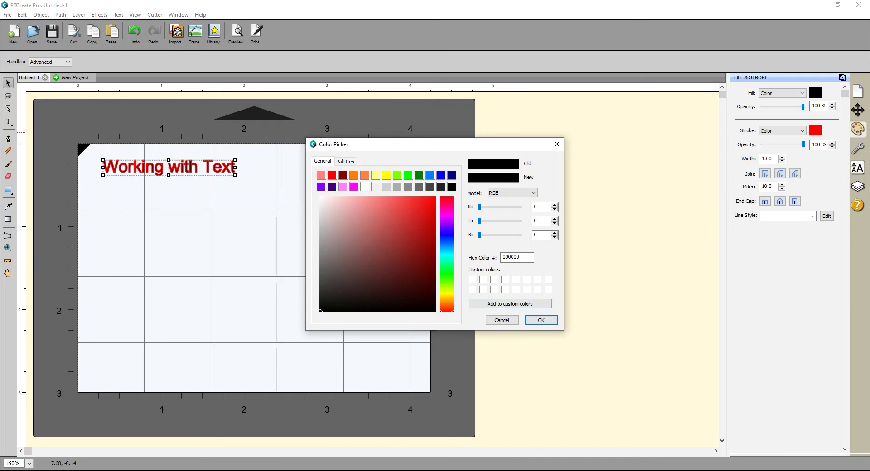
pyautogui.click(430, 187)
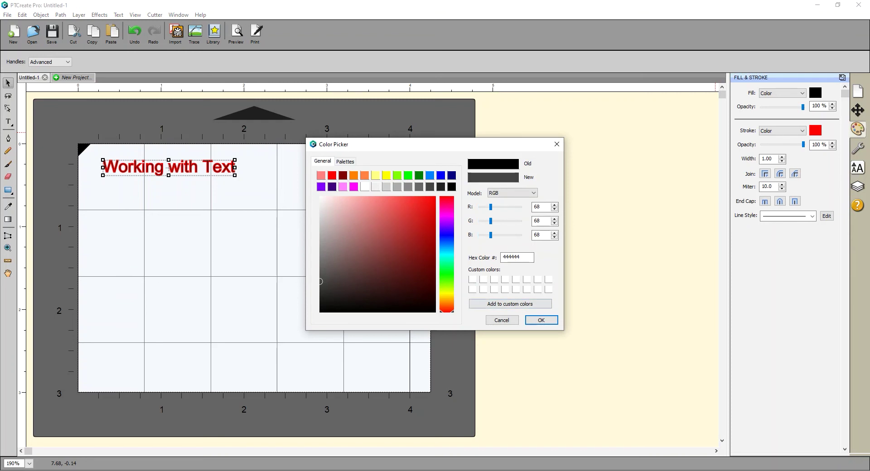
pyautogui.click(544, 321)
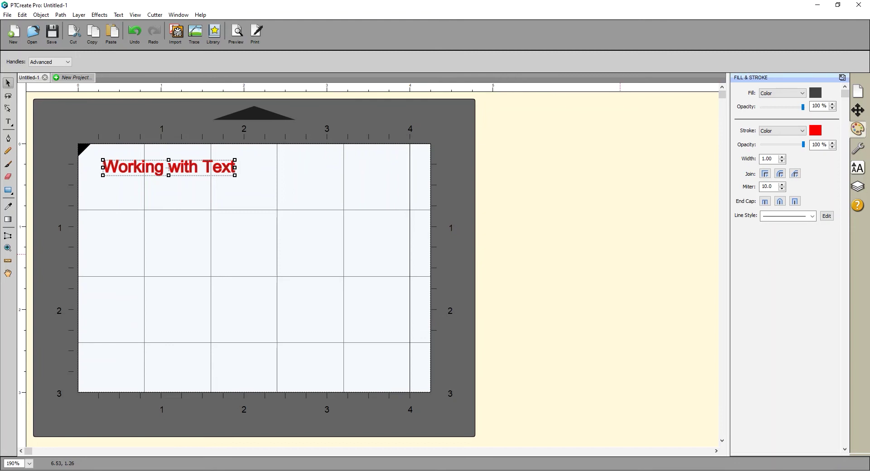
pyautogui.click(783, 130)
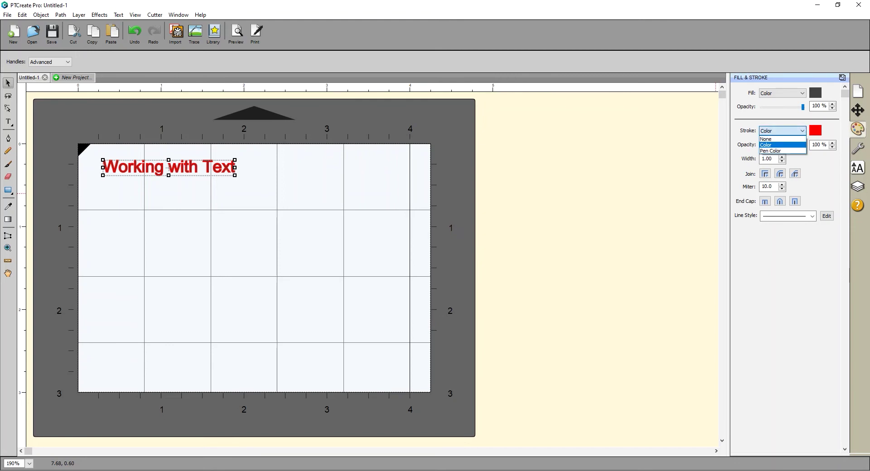
pyautogui.click(782, 139)
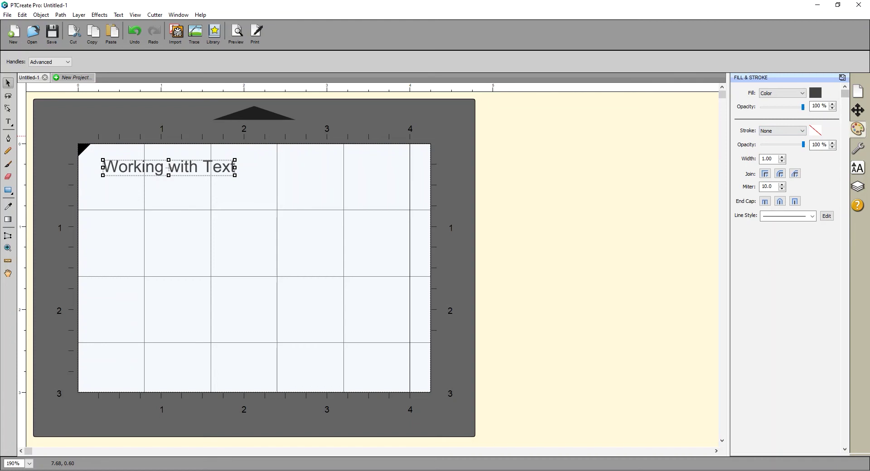
# Add a second text line reading "This text will be printed" below "Working with Text".
pyautogui.press('t')
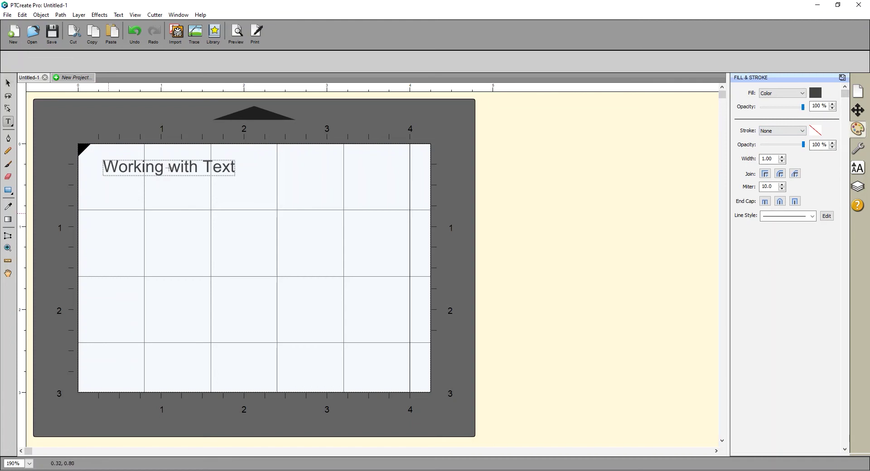
pyautogui.click(109, 208)
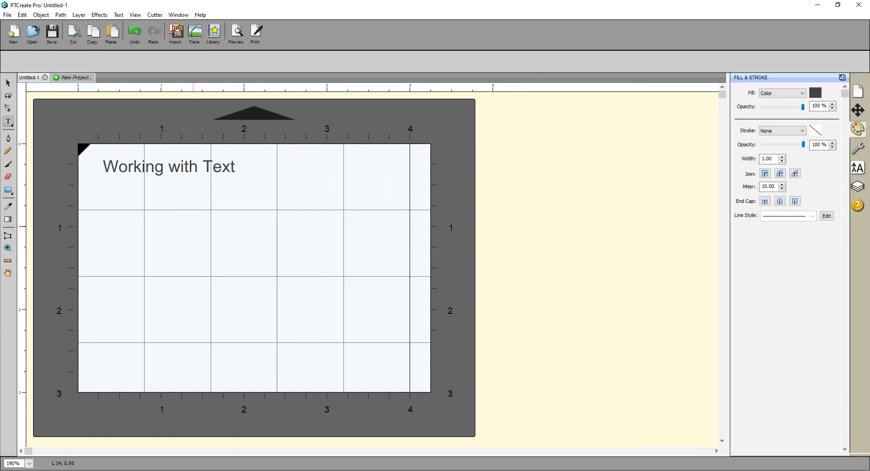
pyautogui.write('This text wi')
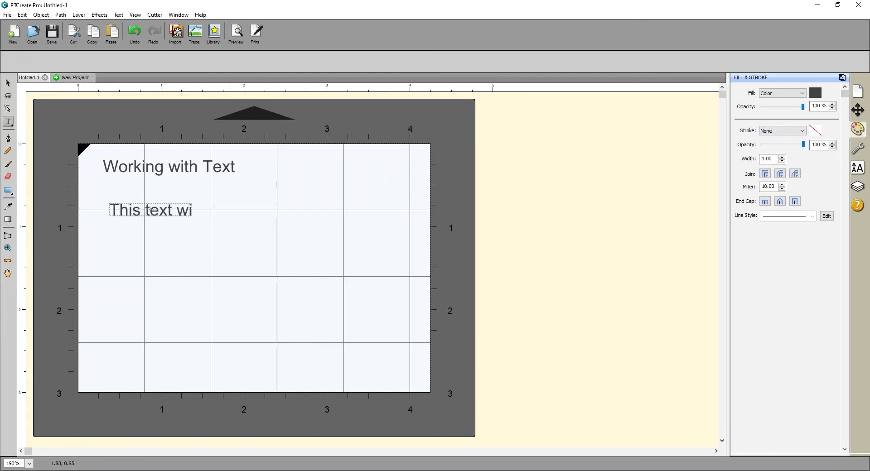
pyautogui.write('ll be printed')
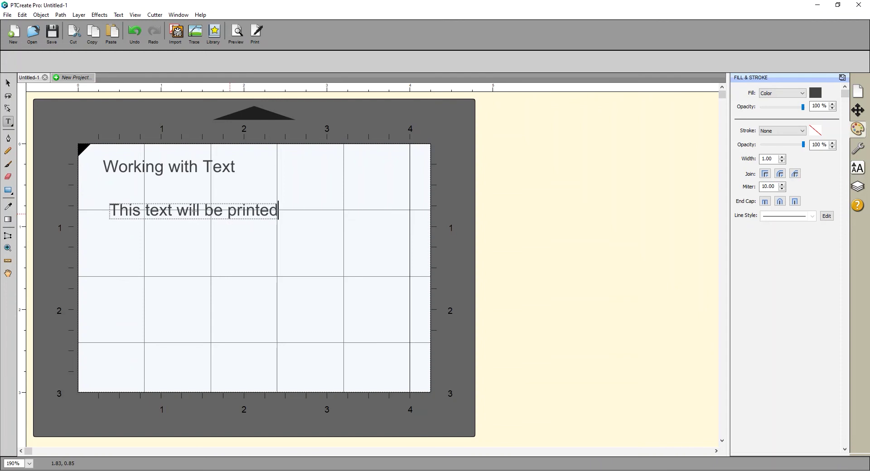
pyautogui.click(303, 200)
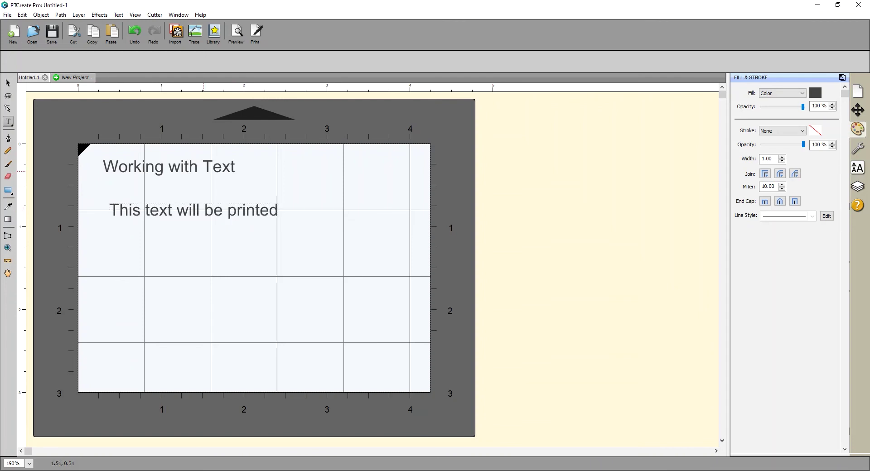
# Change the fill color of "This text will be printed" to black (000000).
pyautogui.click(8, 83)
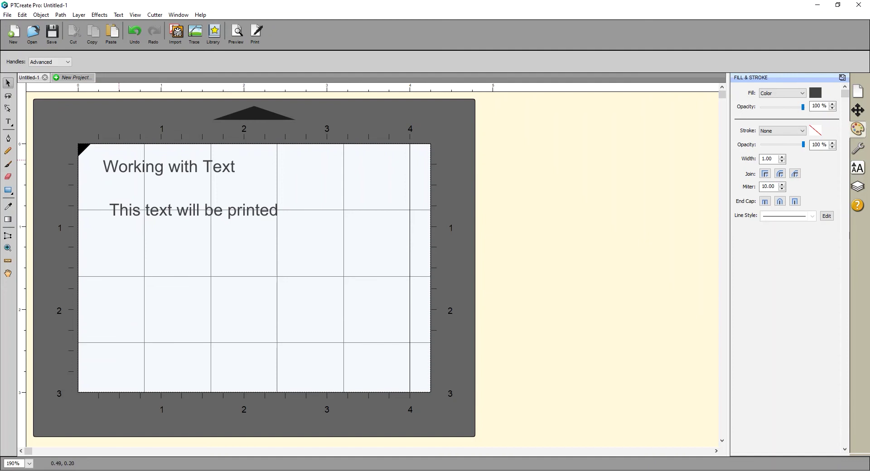
pyautogui.click(198, 214)
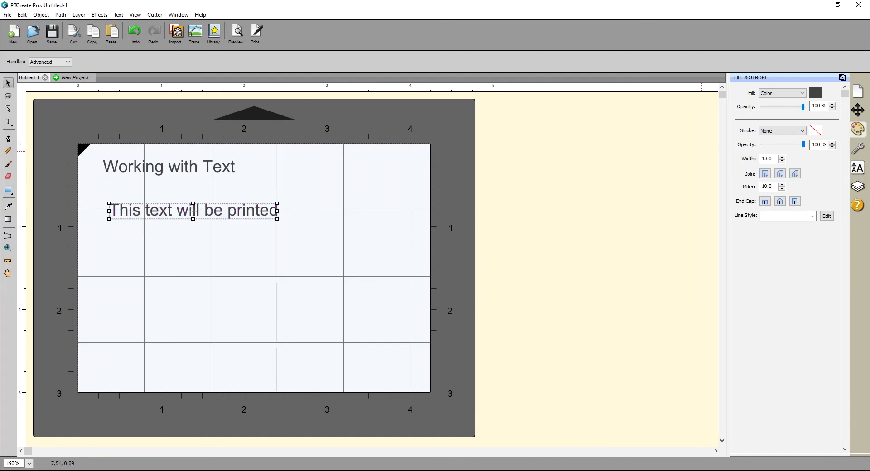
pyautogui.click(815, 93)
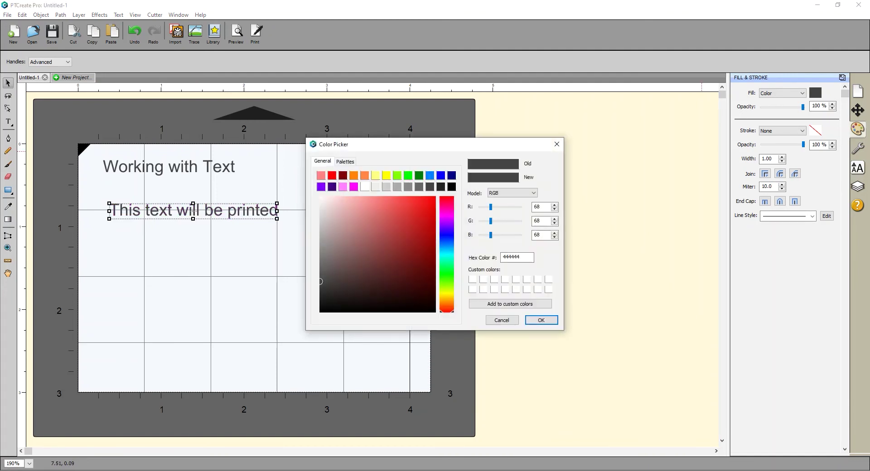
pyautogui.click(451, 187)
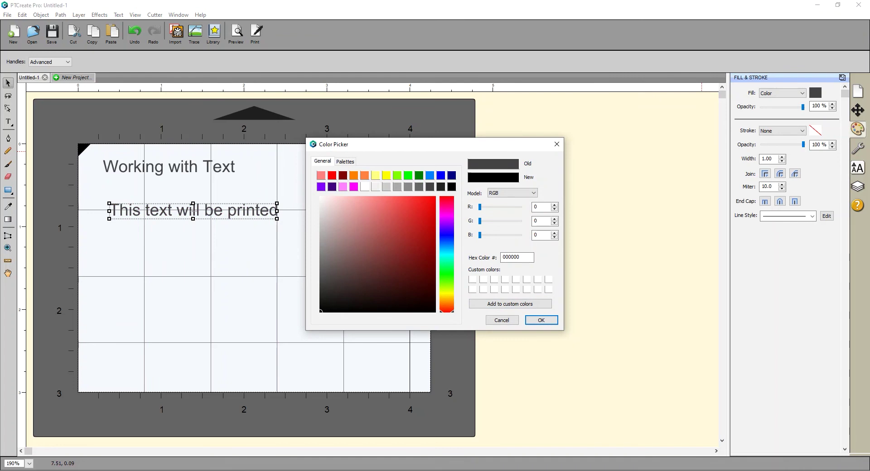
pyautogui.click(547, 321)
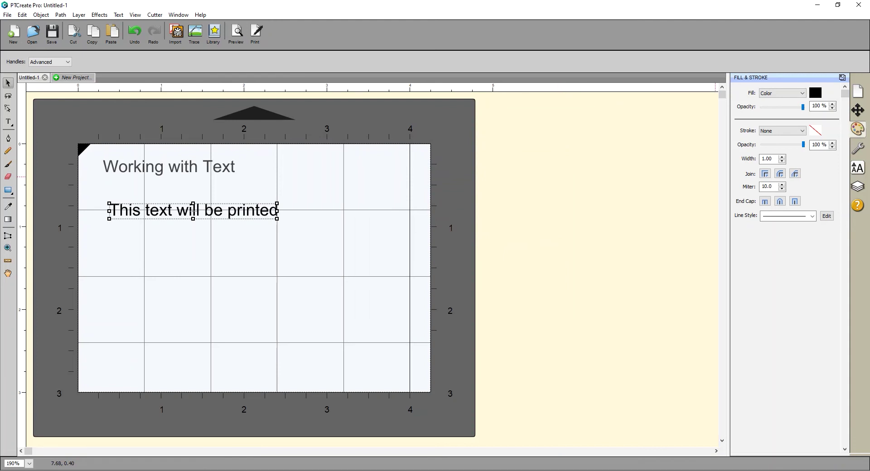
# Change the font of "This text will be printed" to Calibri.
pyautogui.click(857, 168)
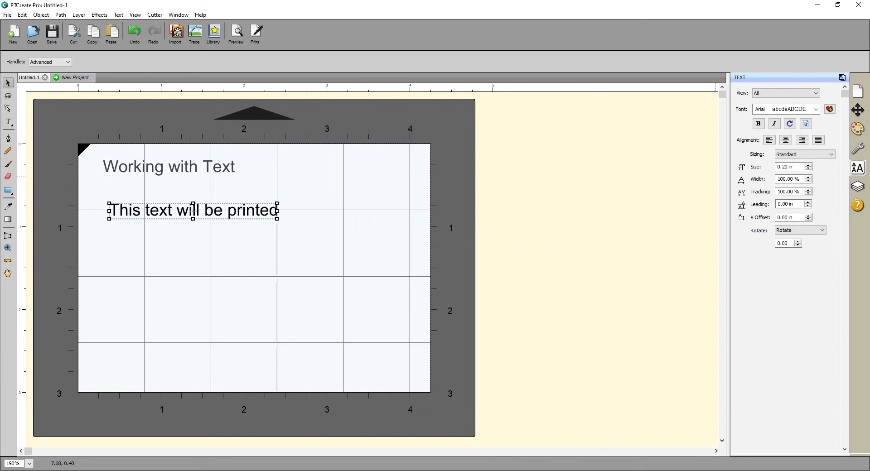
pyautogui.click(816, 109)
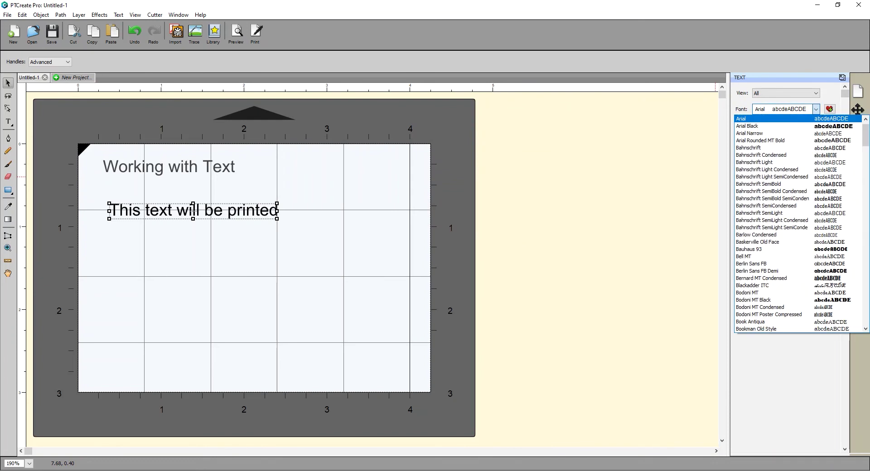
pyautogui.scroll(-4, 798, 224)
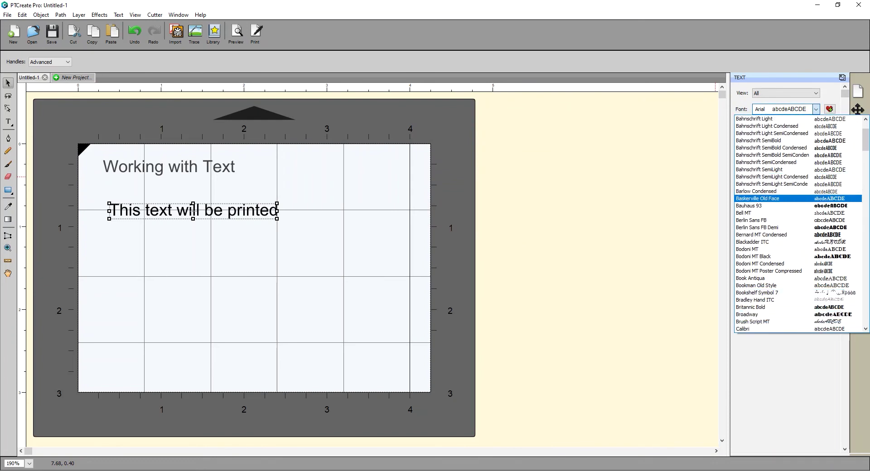
pyautogui.press('Down')
pyautogui.press('Down')
pyautogui.press('Down')
pyautogui.press('Down')
pyautogui.press('Down')
pyautogui.press('Down')
pyautogui.press('Down')
pyautogui.press('Down')
pyautogui.press('Down')
pyautogui.press('Down')
pyautogui.press('Down')
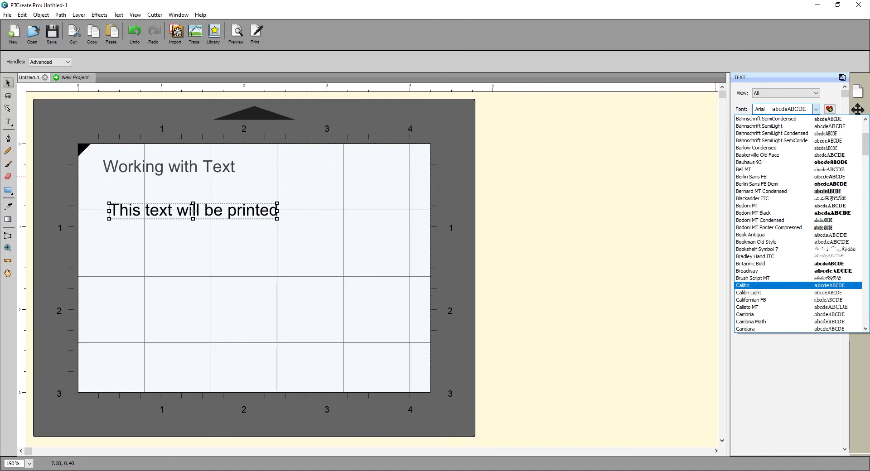
pyautogui.press('Return')
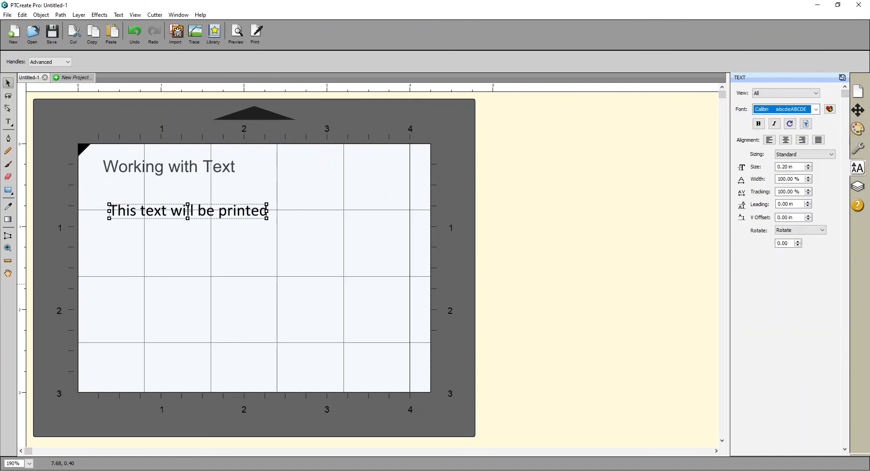
# Change the font of "This text will be printed" to Franklin Gothic Heavy.
pyautogui.hotkey('alt', 'Down')
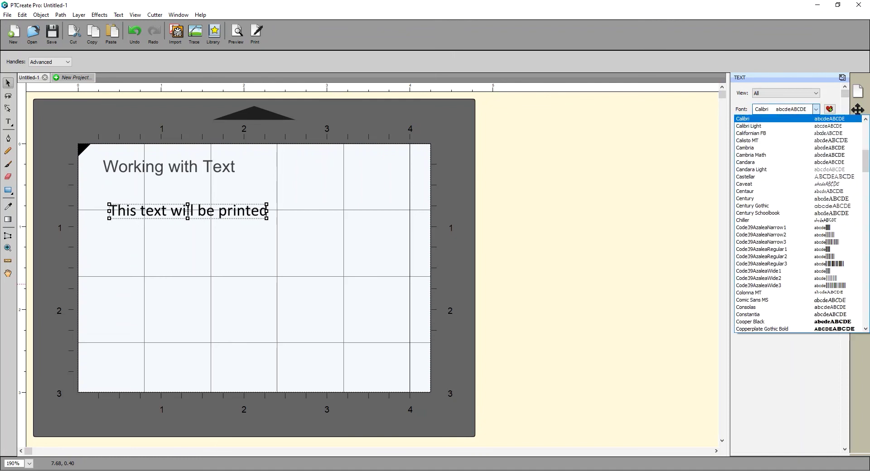
pyautogui.press('Down')
pyautogui.press('Down')
pyautogui.press('Down')
pyautogui.press('Down')
pyautogui.press('Down')
pyautogui.press('Down')
pyautogui.press('Down')
pyautogui.press('Down')
pyautogui.press('Down')
pyautogui.press('Down')
pyautogui.press('Down')
pyautogui.press('Down')
pyautogui.press('Down')
pyautogui.press('Down')
pyautogui.press('Down')
pyautogui.press('Down')
pyautogui.press('Down')
pyautogui.press('Down')
pyautogui.press('Down')
pyautogui.press('Down')
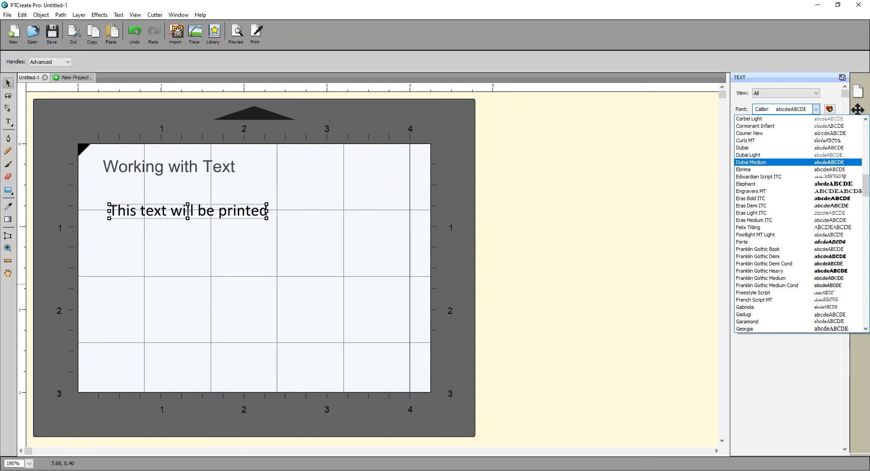
pyautogui.press('Down')
pyautogui.press('Down')
pyautogui.press('Down')
pyautogui.press('Down')
pyautogui.press('Down')
pyautogui.press('Down')
pyautogui.press('Down')
pyautogui.press('Down')
pyautogui.press('Down')
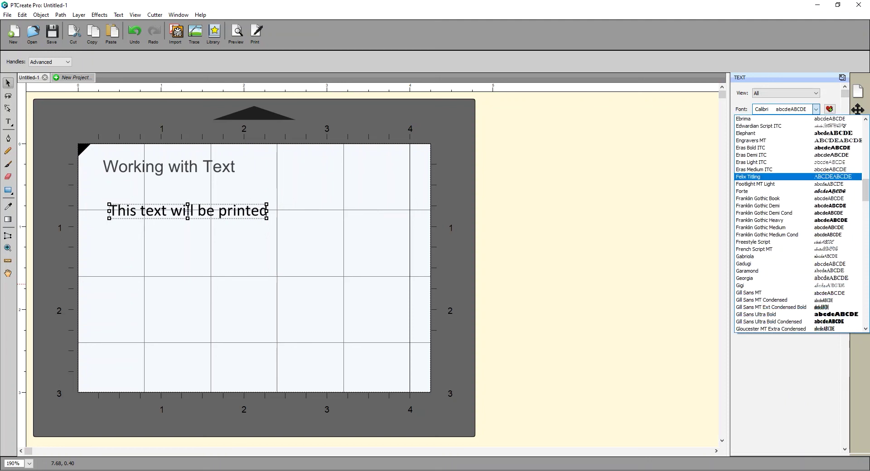
pyautogui.press('Down')
pyautogui.press('Down')
pyautogui.press('Down')
pyautogui.press('Down')
pyautogui.press('Down')
pyautogui.press('Down')
pyautogui.press('Return')
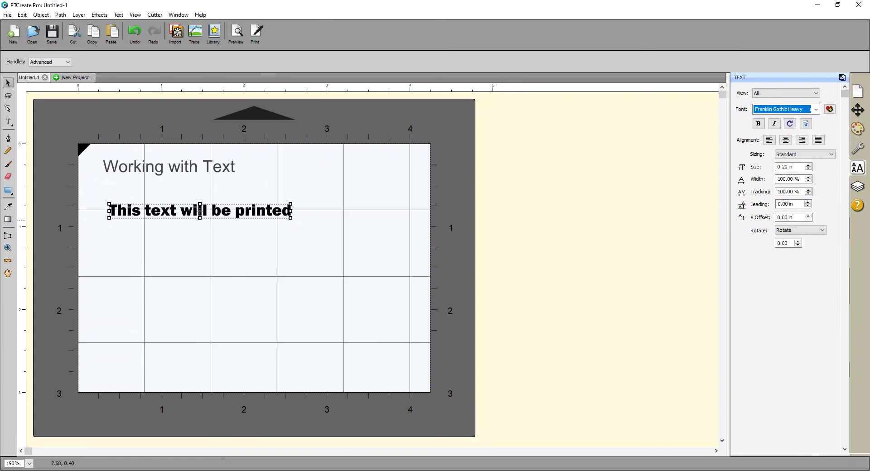
# Check the Cut Line Type setting and its options for "This text will be printed".
pyautogui.click(858, 148)
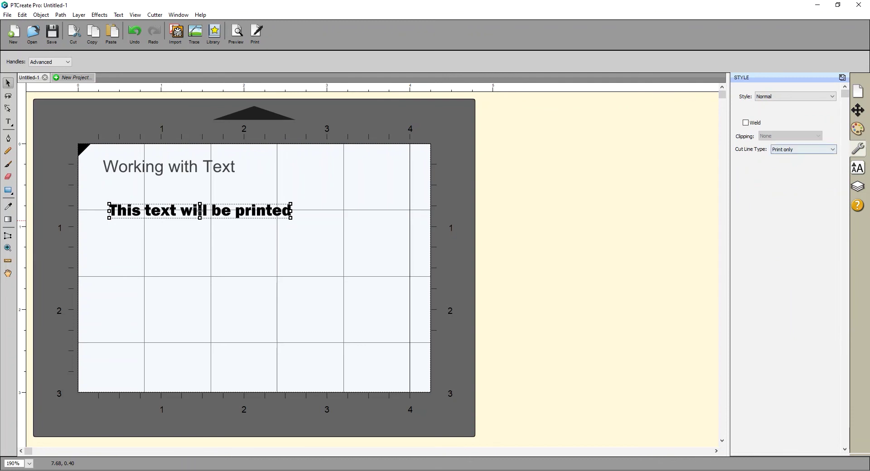
pyautogui.click(803, 149)
pyautogui.press('Escape')
# Add a third text line reading "This Text will be Cut" below "This text will be printed".
pyautogui.click(8, 122)
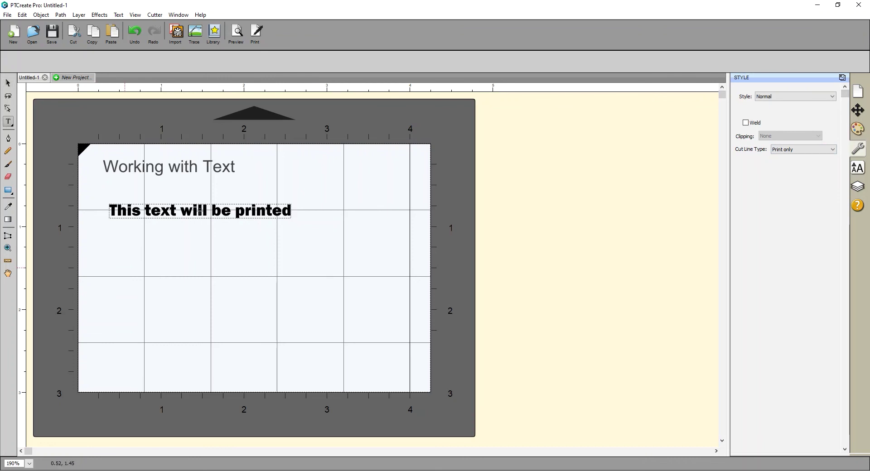
pyautogui.click(125, 266)
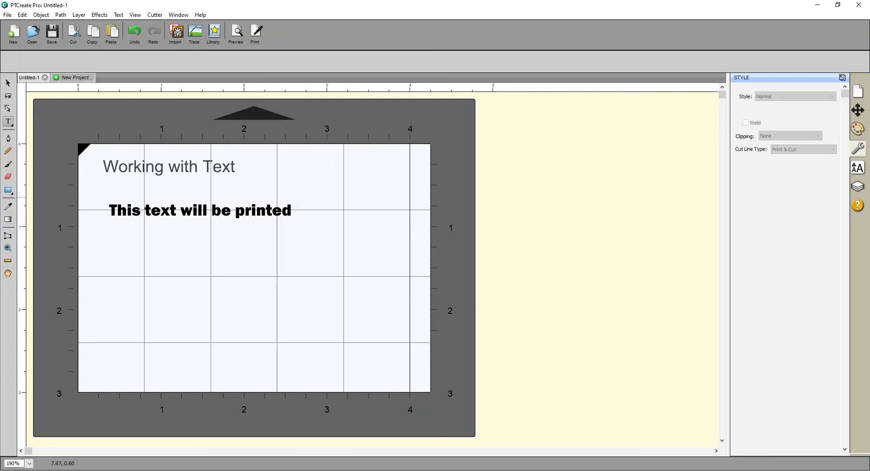
pyautogui.click(858, 167)
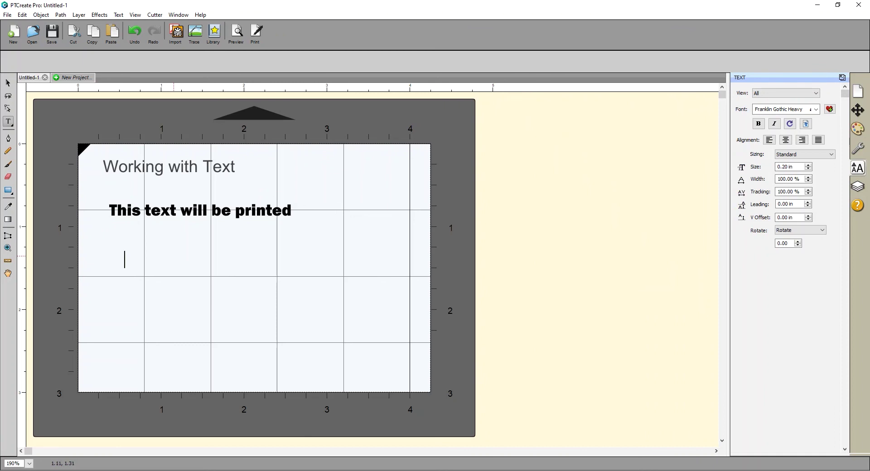
pyautogui.write('This Text')
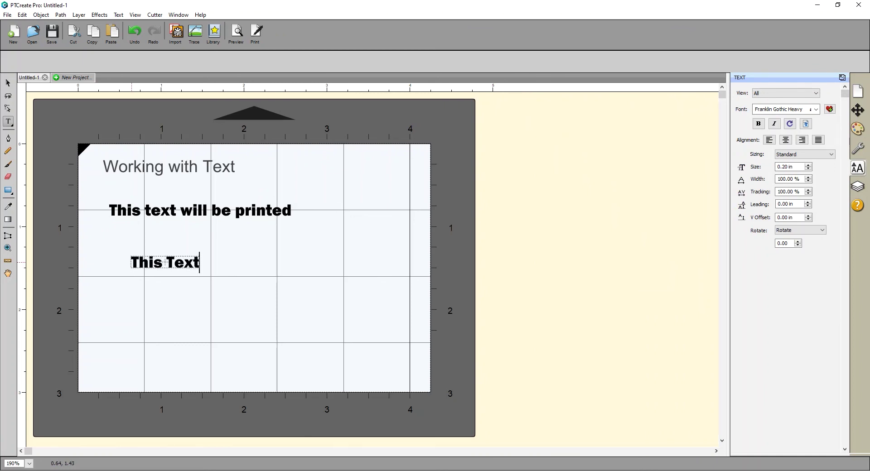
pyautogui.write(' will be Cut')
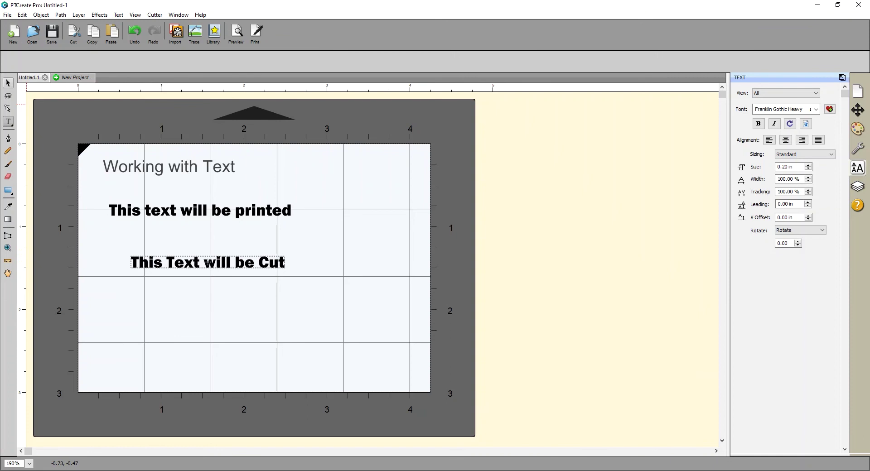
# Enlarge the text "This Text will be Cut" to a size of 0.60 in.
pyautogui.click(8, 83)
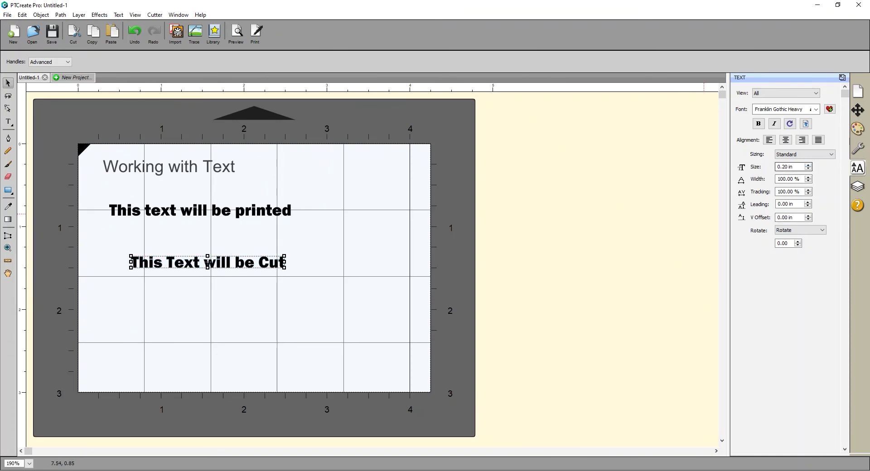
pyautogui.click(809, 164)
pyautogui.click(808, 165)
pyautogui.click(808, 165)
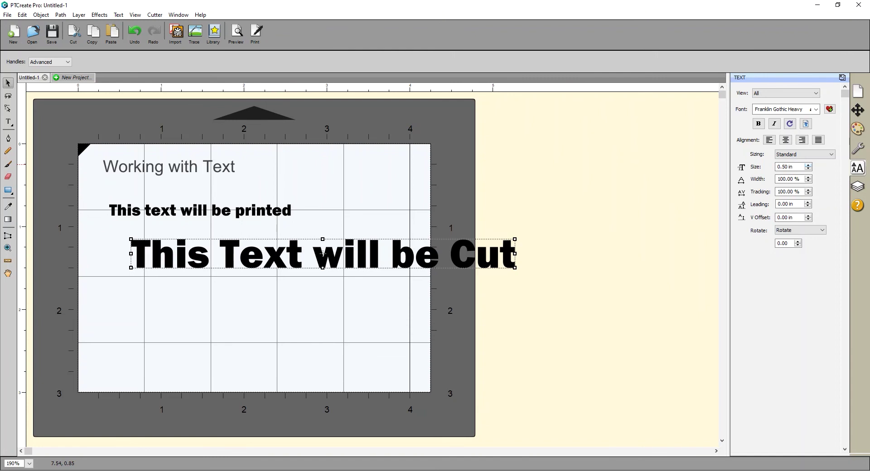
pyautogui.click(809, 165)
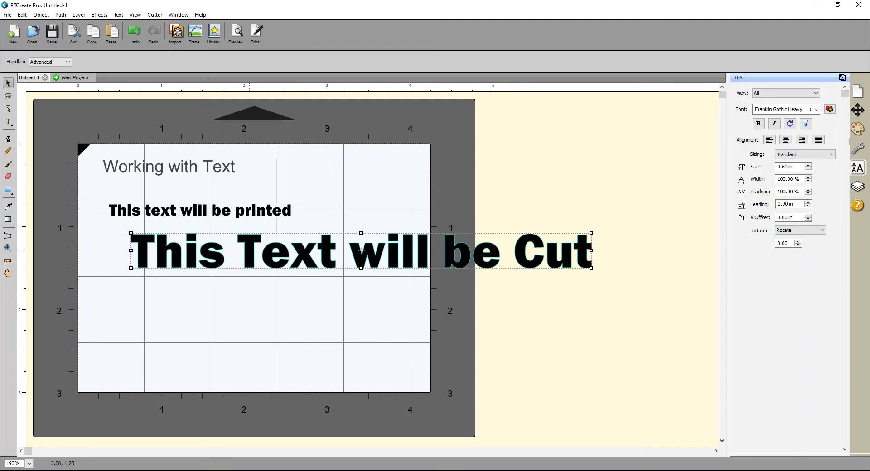
# Delete the word "This" from the third text line so it reads "Text will be Cut".
pyautogui.doubleClick(248, 250)
pyautogui.click(241, 250)
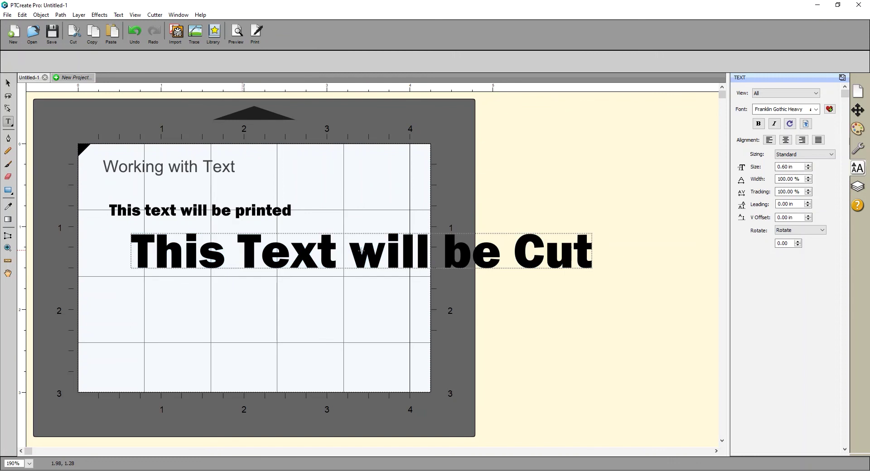
pyautogui.press('BackSpace')
pyautogui.press('BackSpace')
pyautogui.press('BackSpace')
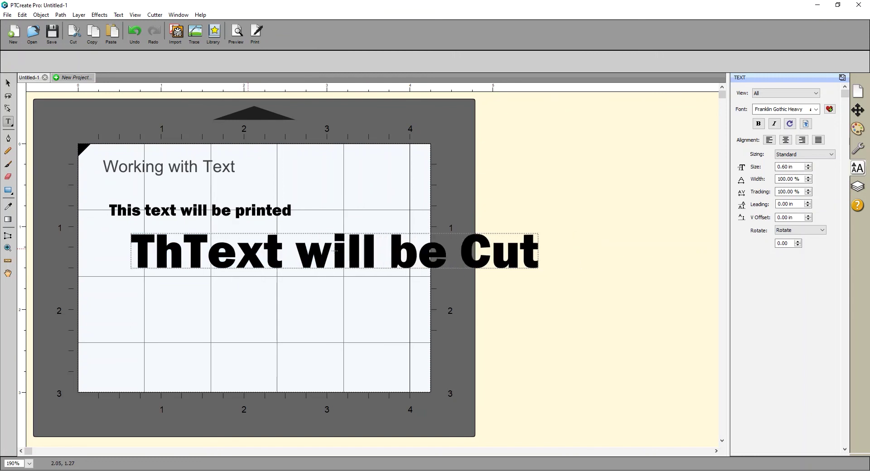
pyautogui.press('BackSpace')
pyautogui.press('BackSpace')
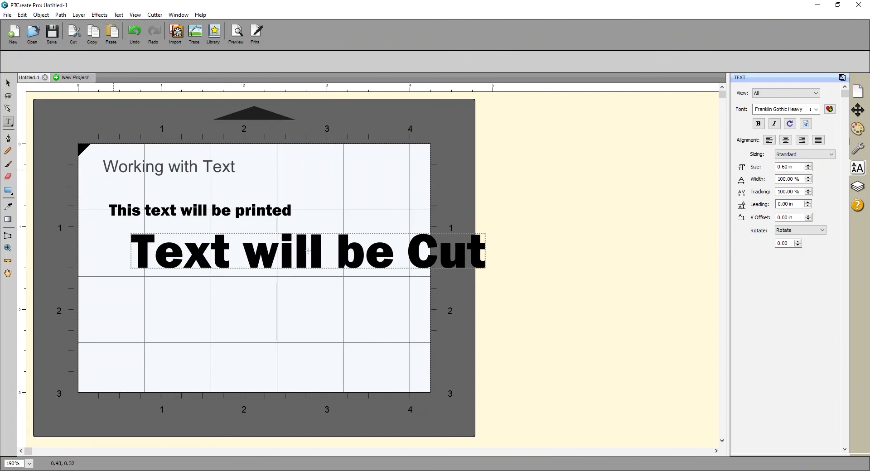
pyautogui.press('Escape')
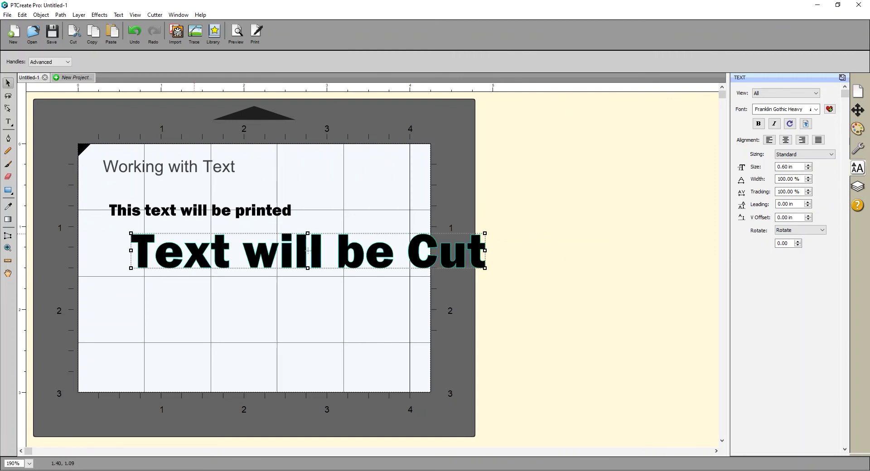
# Reduce "Text will be Cut" to 0.50 in and position it centrally across the lower half of the mat.
pyautogui.moveTo(308, 251); pyautogui.dragTo(256, 314)
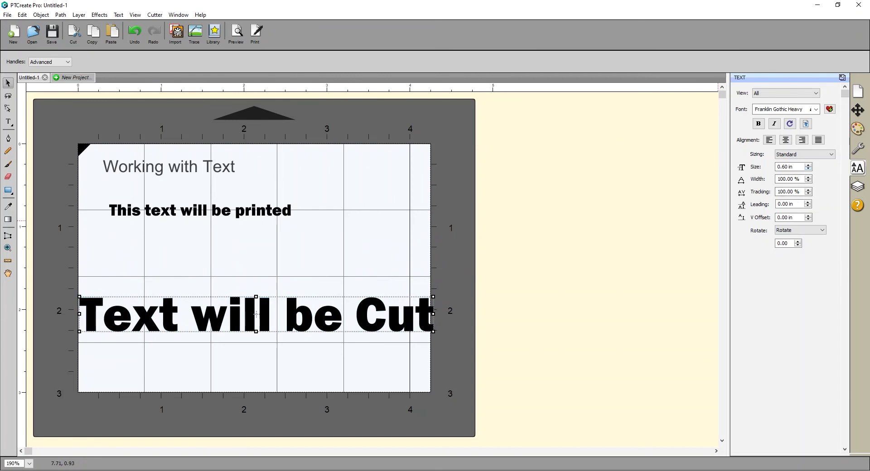
pyautogui.click(808, 169)
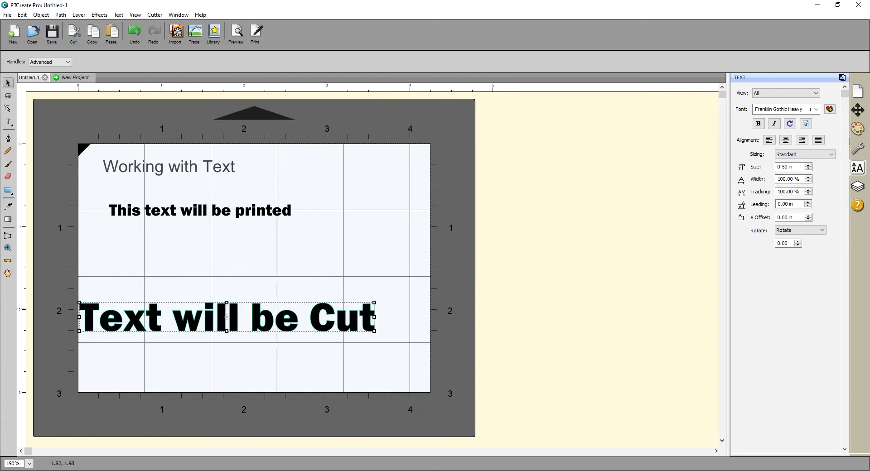
pyautogui.moveTo(225, 310); pyautogui.dragTo(250, 316)
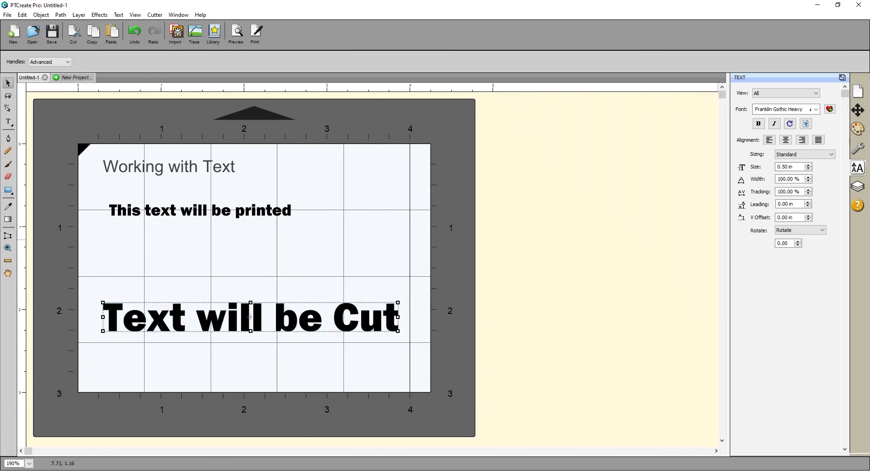
# Set the fill of "Text will be Cut" to None and give it a red (FF0000) color stroke.
pyautogui.click(858, 129)
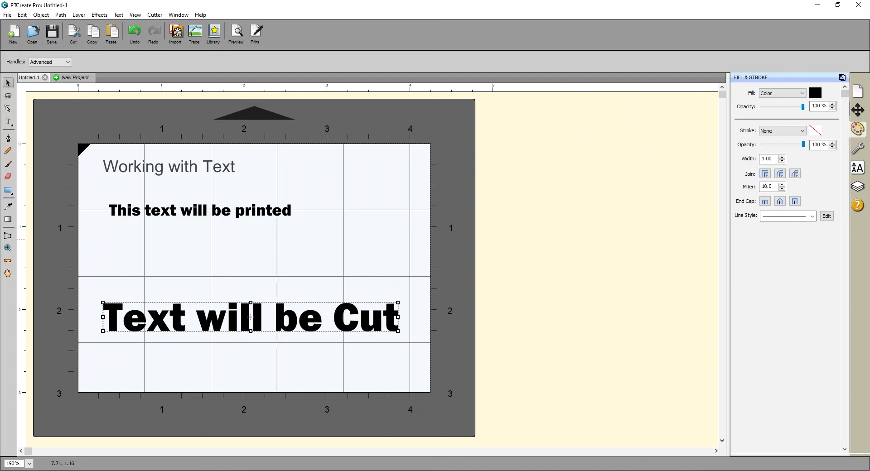
pyautogui.click(782, 93)
pyautogui.click(766, 101)
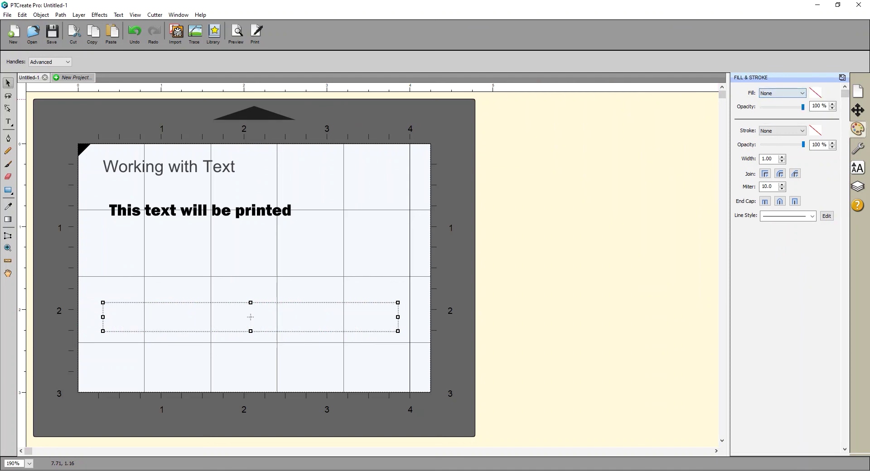
pyautogui.click(783, 131)
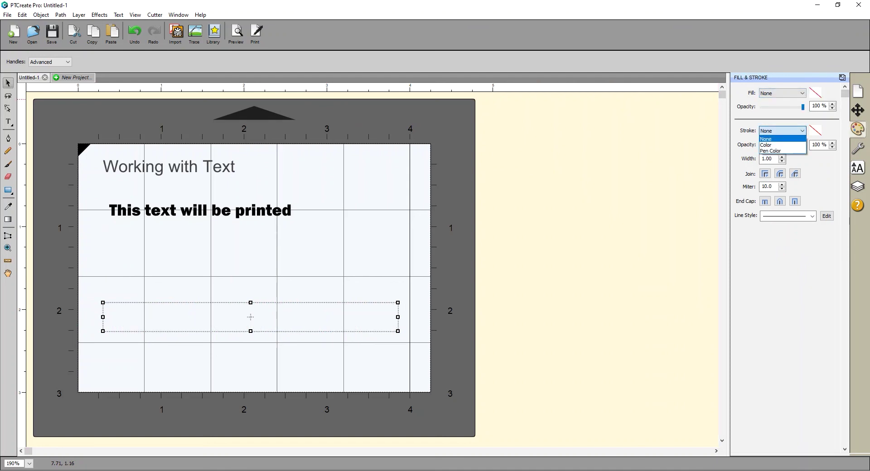
pyautogui.click(766, 140)
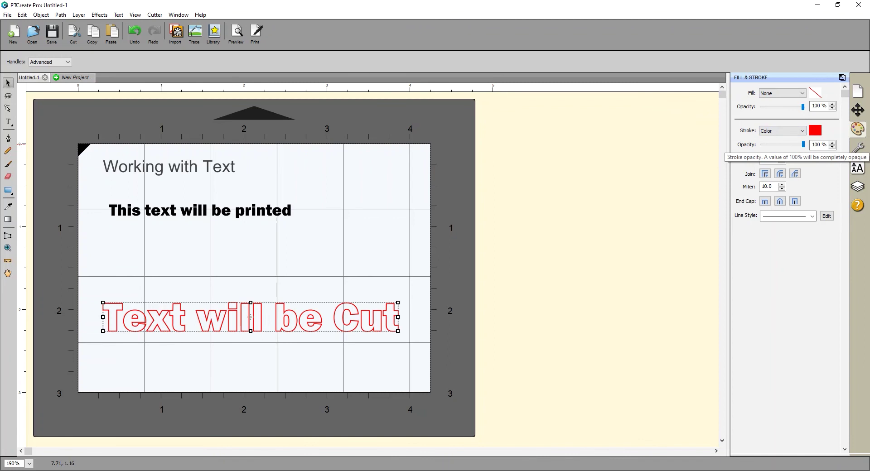
pyautogui.click(816, 131)
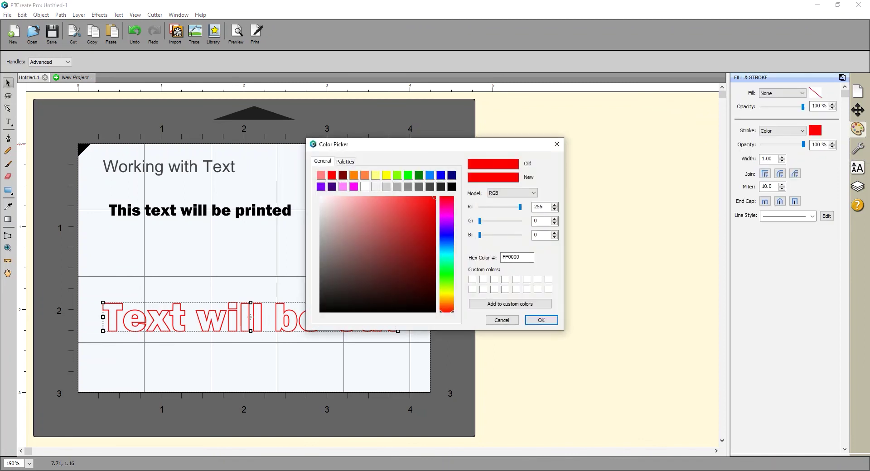
pyautogui.click(539, 319)
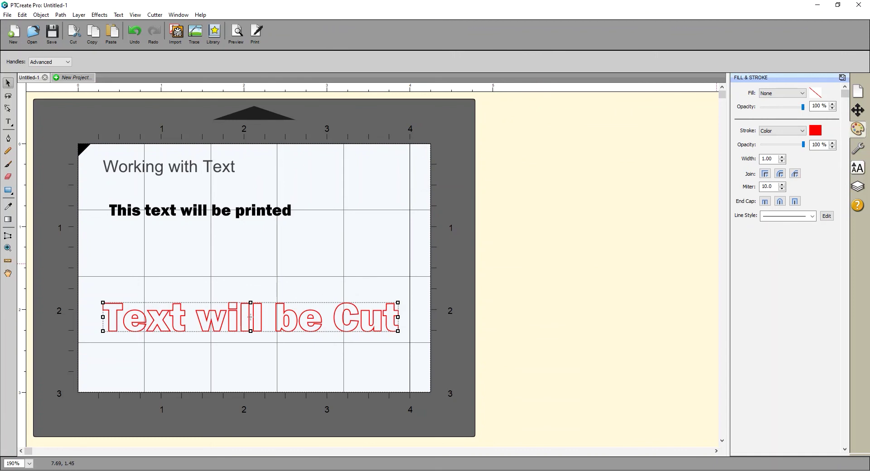
# Set the cut line type of "Text will be Cut" to Cut only and preview the cut lines and printable content.
pyautogui.click(858, 148)
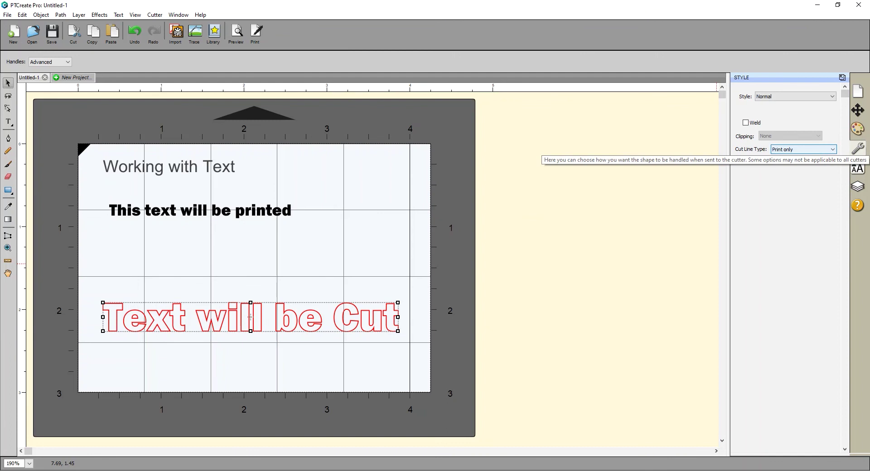
pyautogui.click(803, 150)
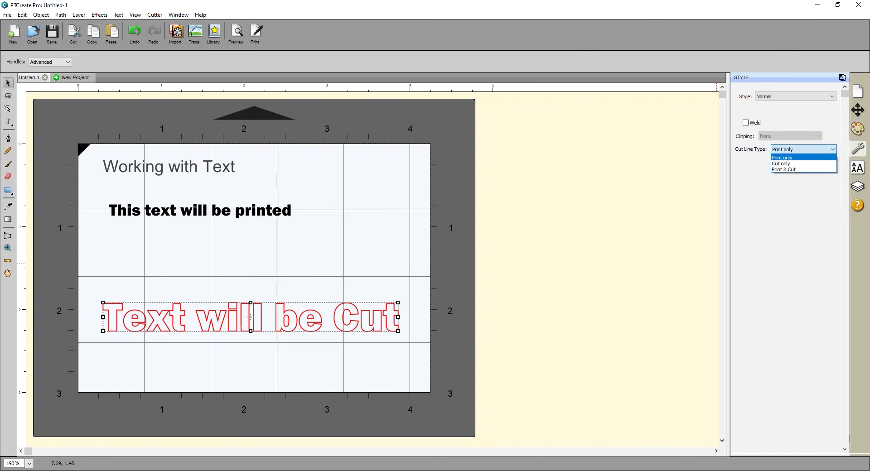
pyautogui.click(789, 163)
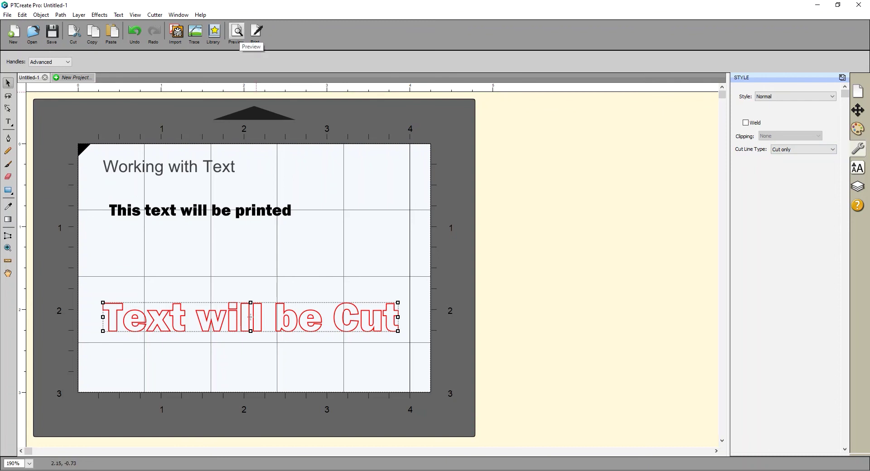
pyautogui.click(236, 33)
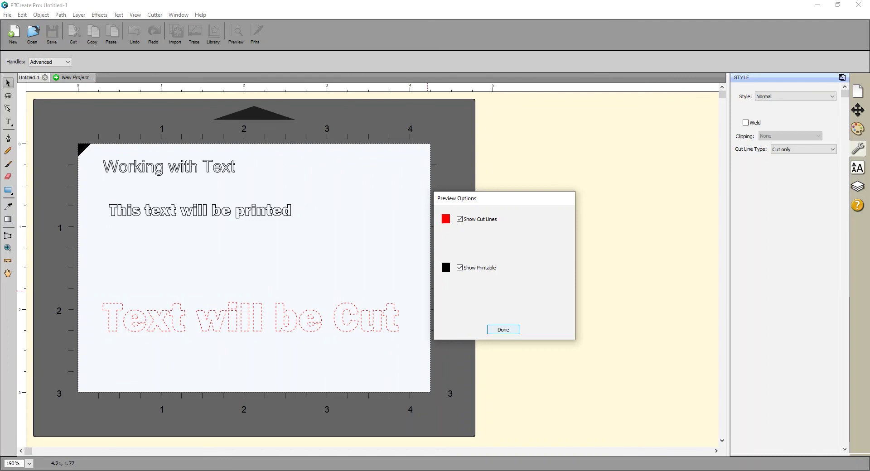
pyautogui.click(503, 329)
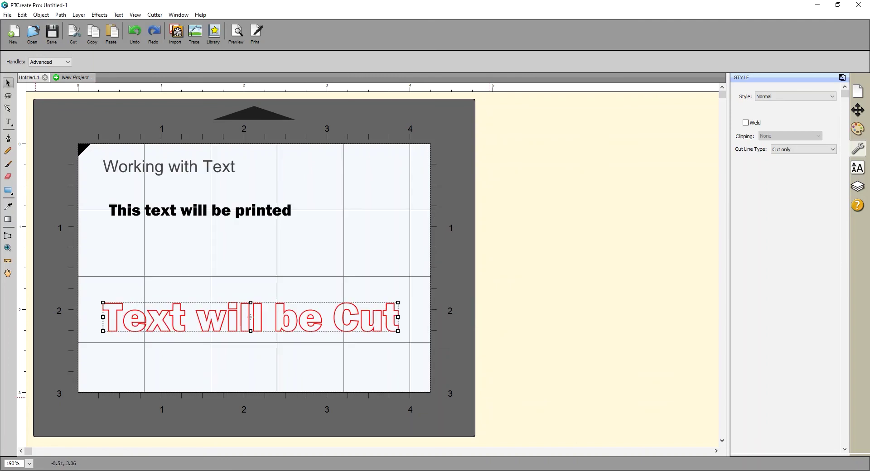